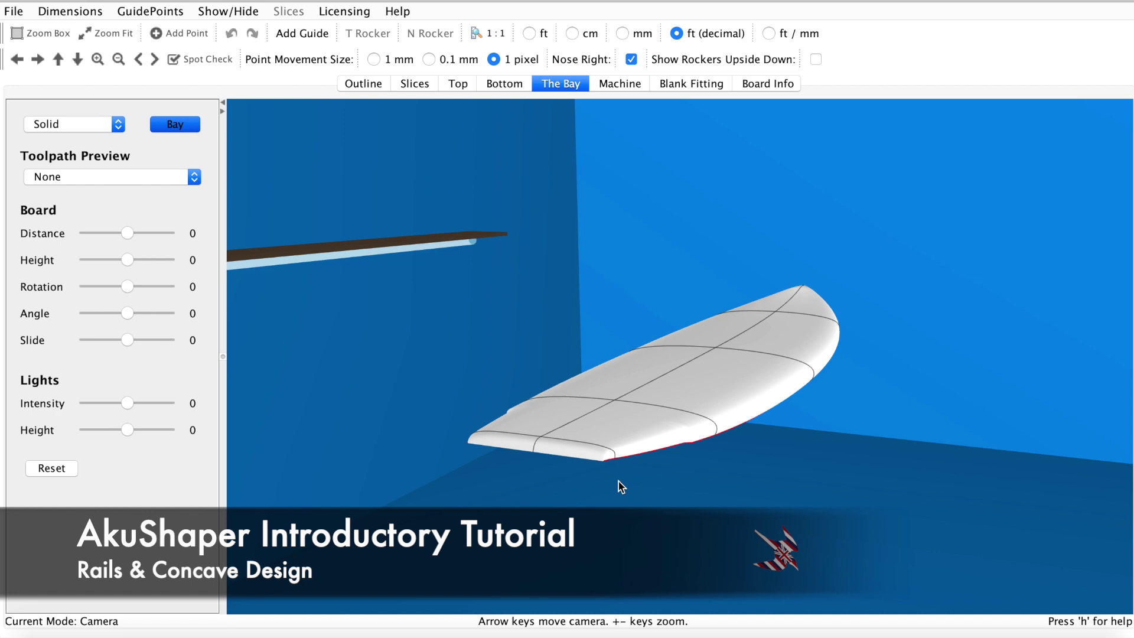
# Step: Rotate the 3D Bay camera around the shaped board to view it from several angles
pyautogui.moveTo(637, 426); pyautogui.dragTo(757, 406)
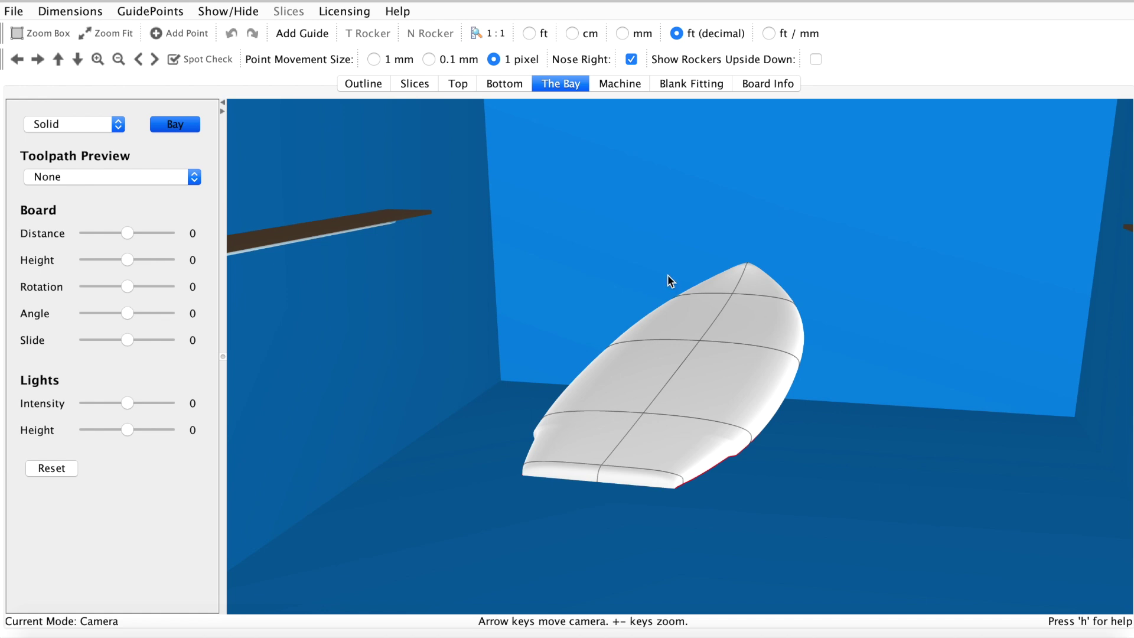
pyautogui.moveTo(675, 335); pyautogui.dragTo(669, 328)
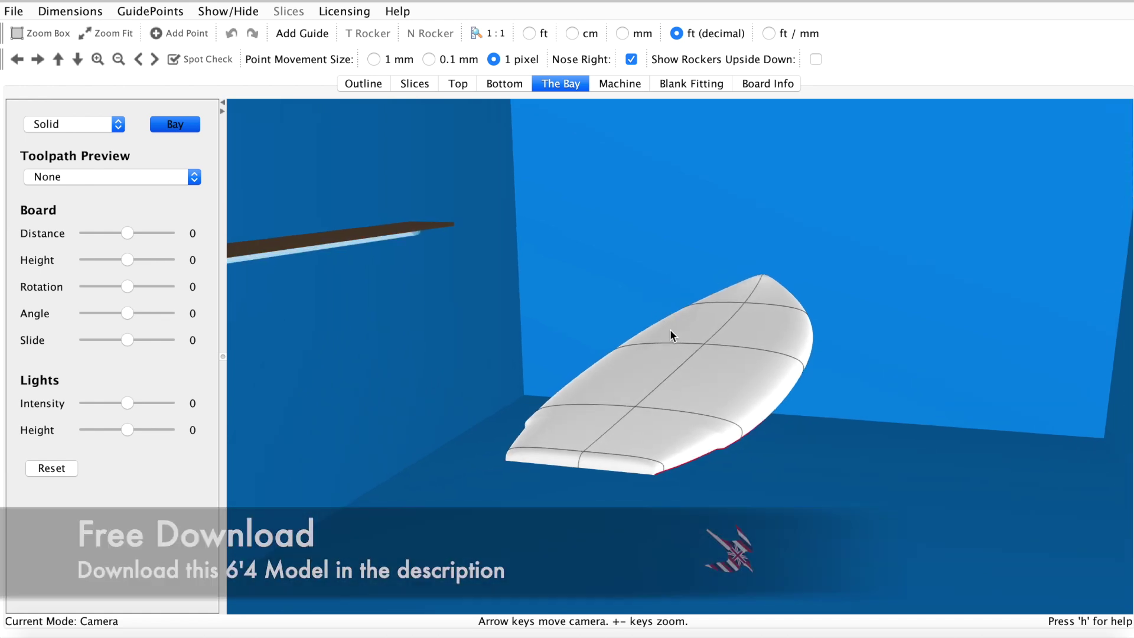
pyautogui.moveTo(670, 328); pyautogui.dragTo(685, 268)
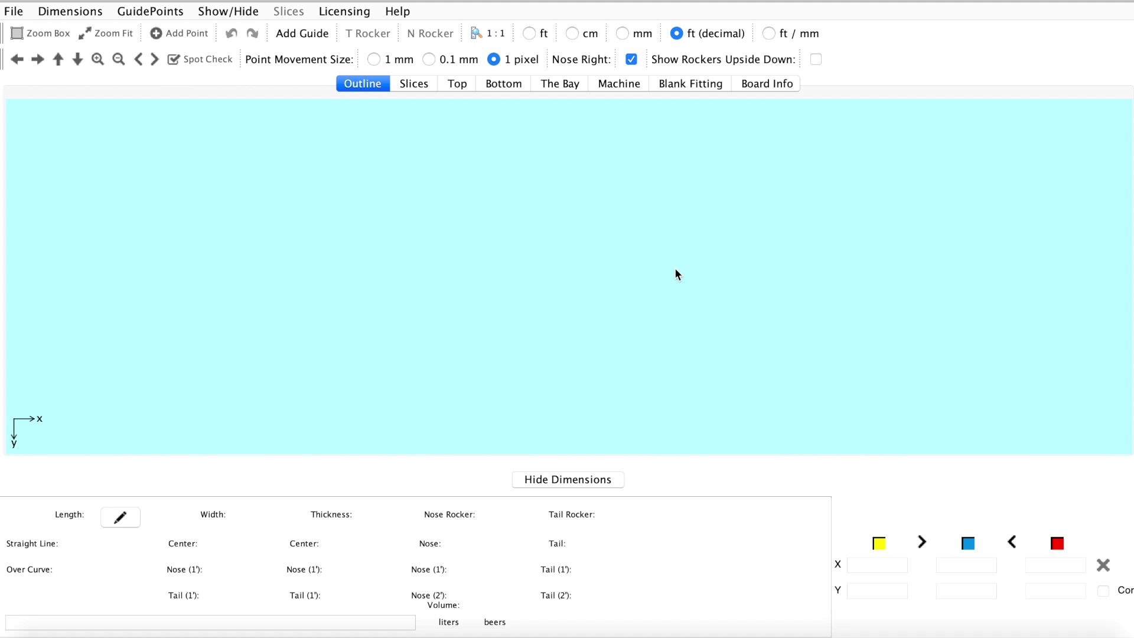
# Step: Create a new board from the 6' 0" Shortboard template and show its Slices view
pyautogui.click(14, 12)
pyautogui.click(42, 32)
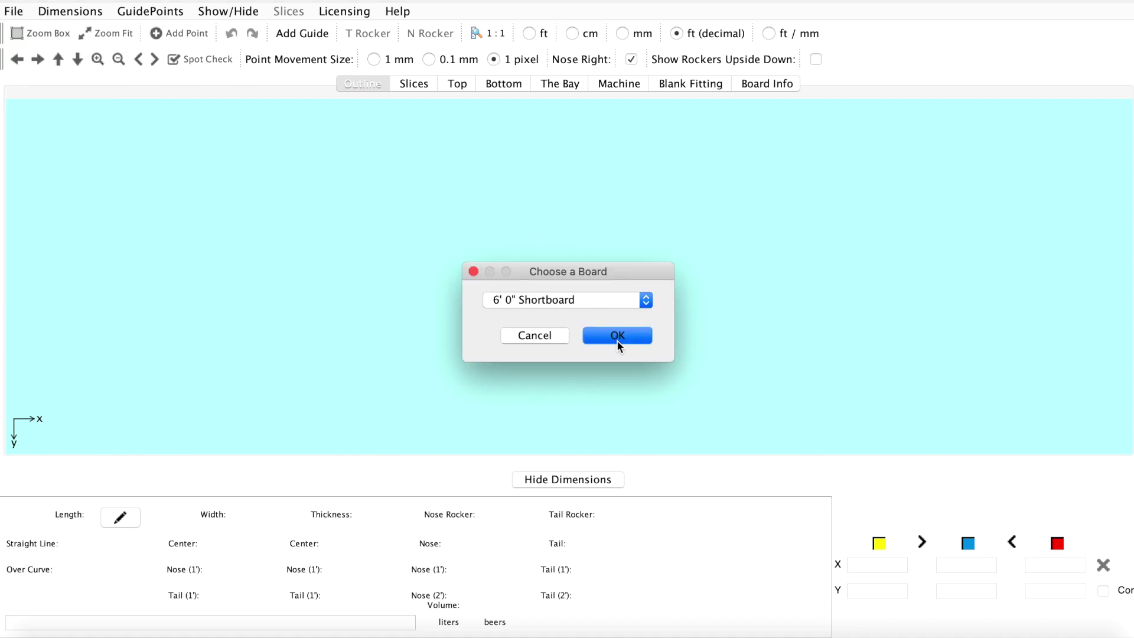
pyautogui.click(611, 300)
pyautogui.click(602, 297)
pyautogui.click(617, 336)
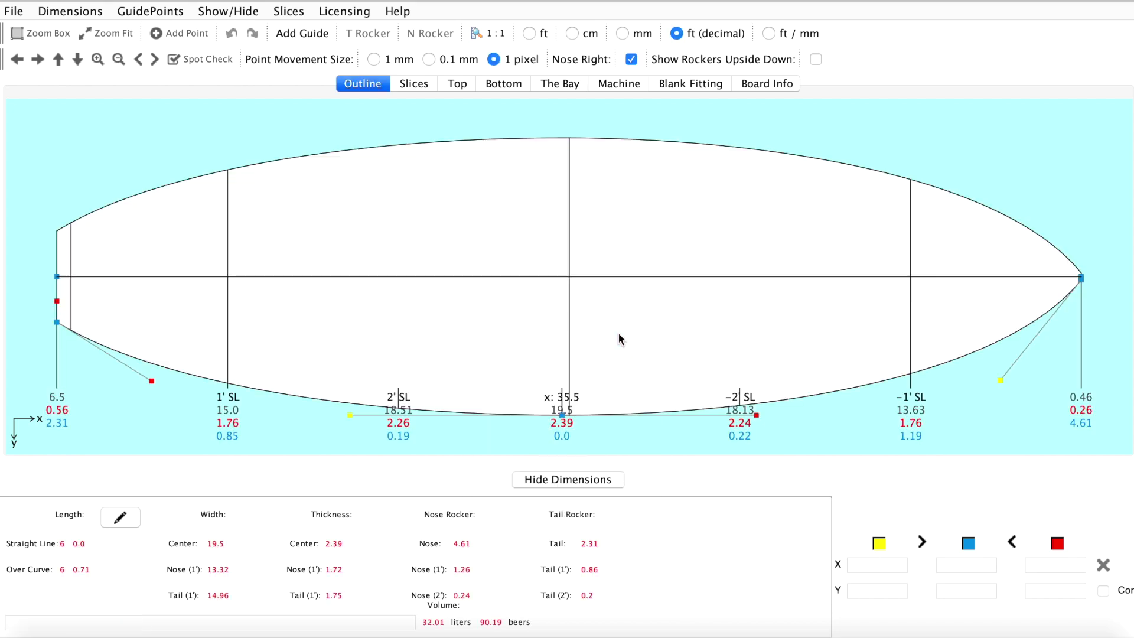
pyautogui.click(415, 83)
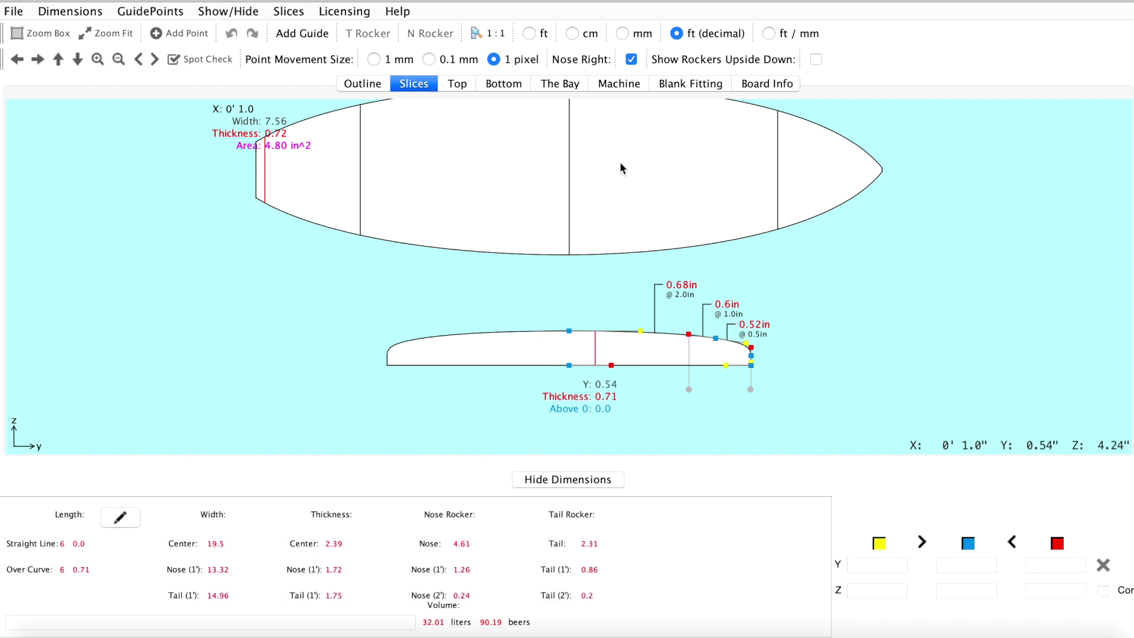
# Step: From the 3' 0.0 centre slice, add a new slice at X = 4 ft
pyautogui.click(571, 171)
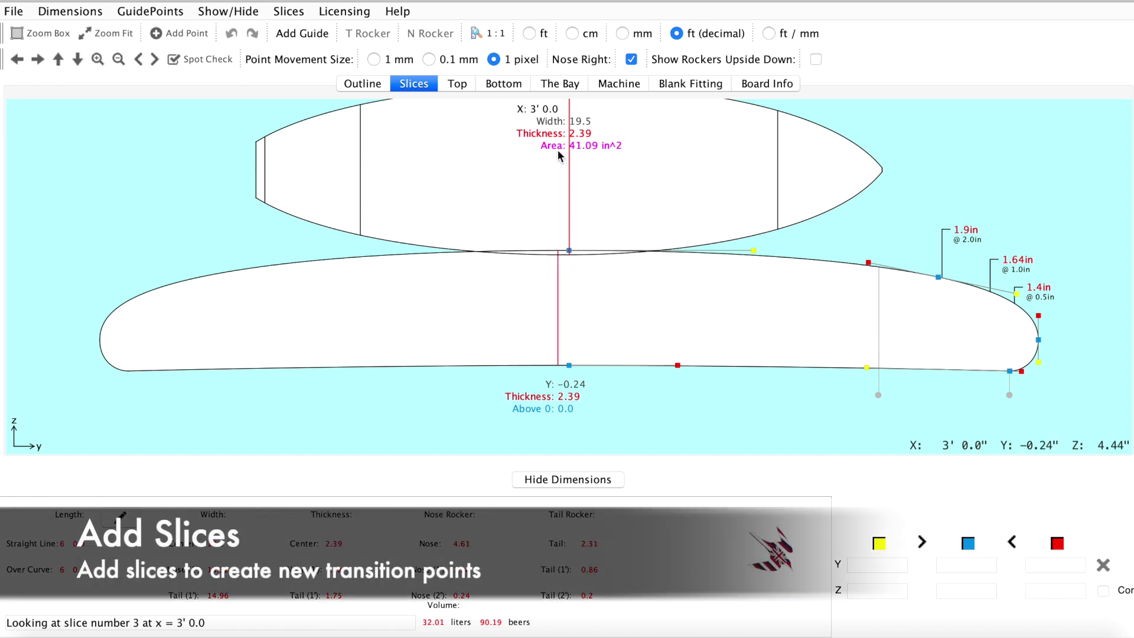
pyautogui.click(291, 12)
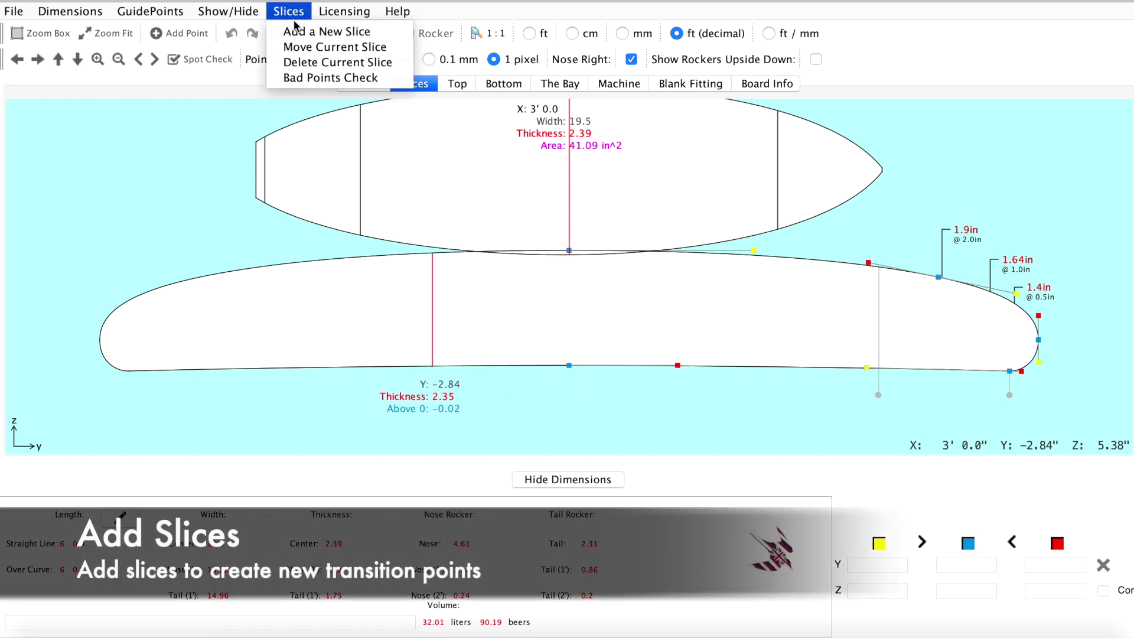
pyautogui.click(358, 34)
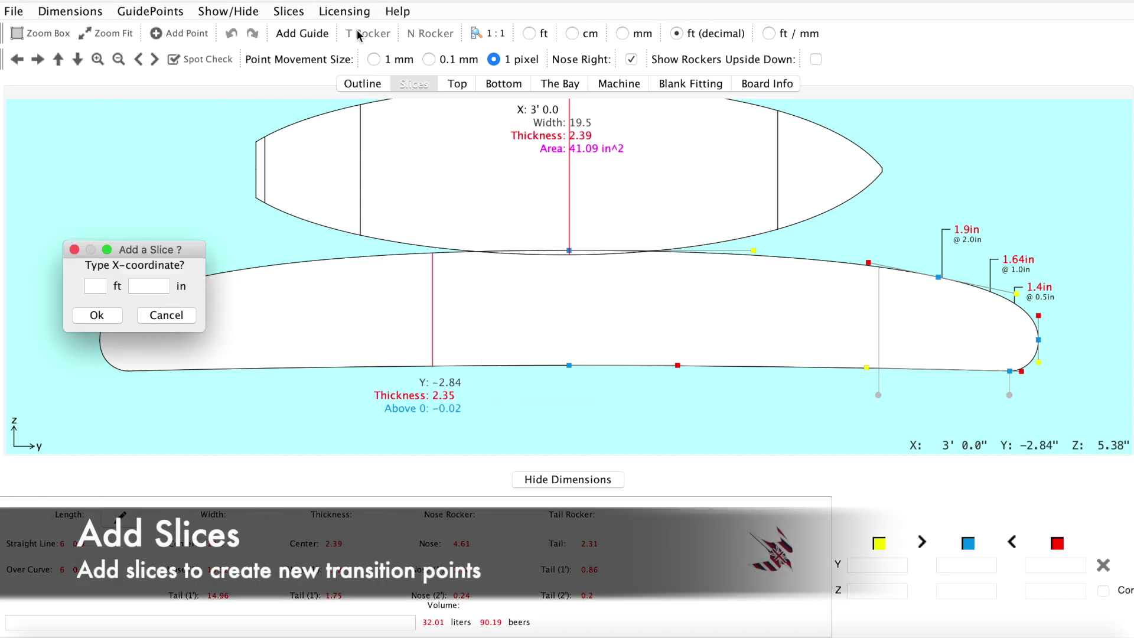
pyautogui.write('4')
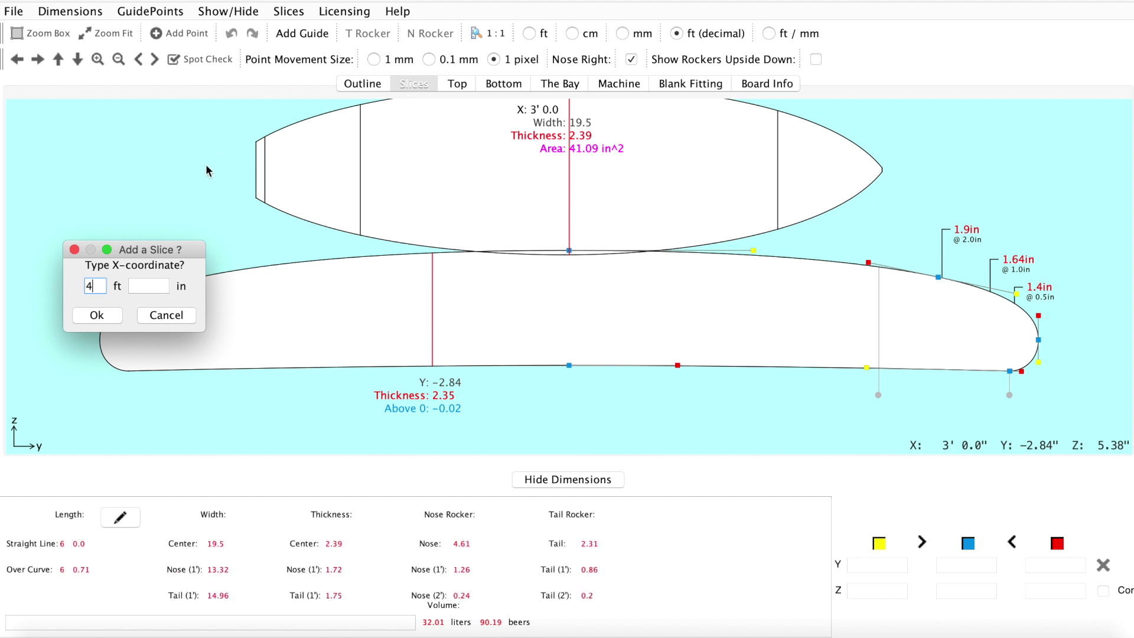
pyautogui.click(98, 316)
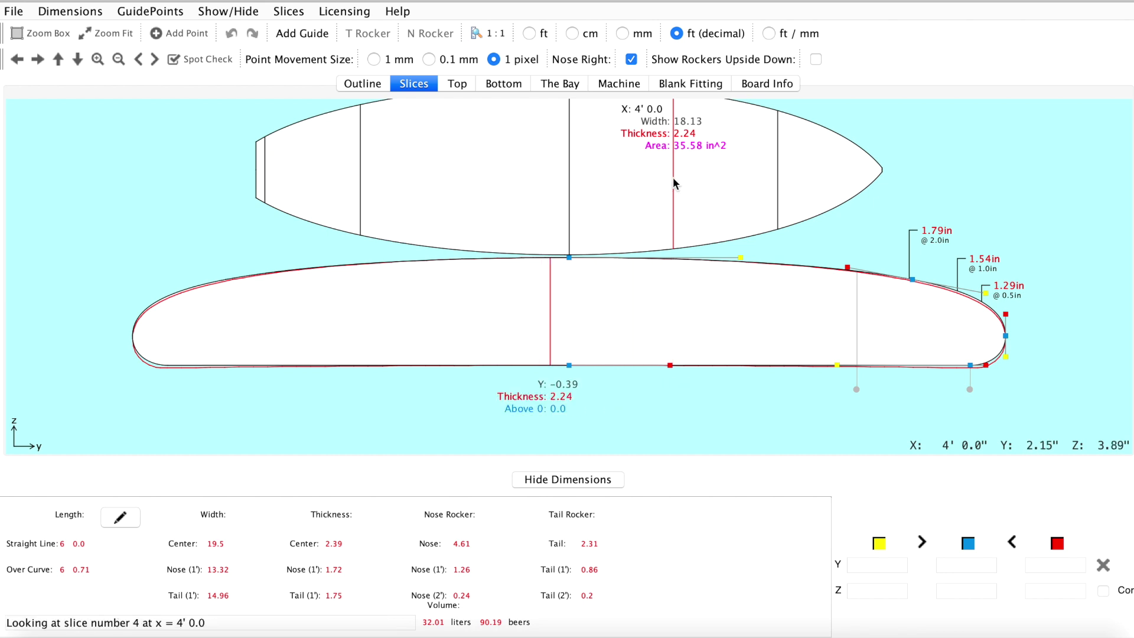
pyautogui.click(288, 11)
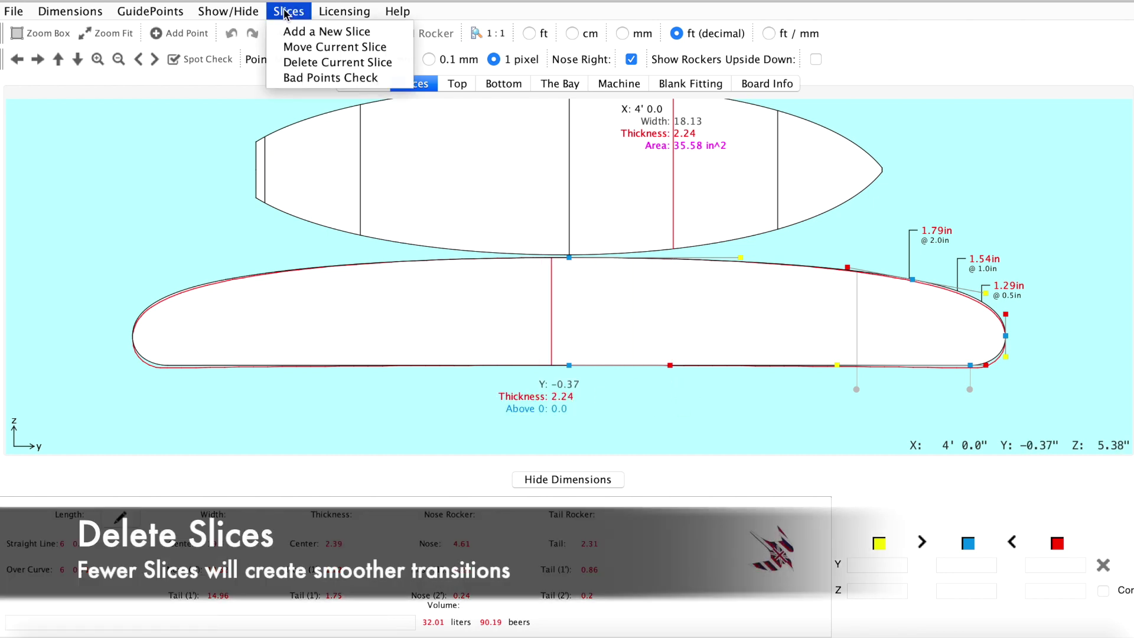
# Step: Delete the 4' 0" slice, returning the board to 32.01 liters
pyautogui.click(358, 63)
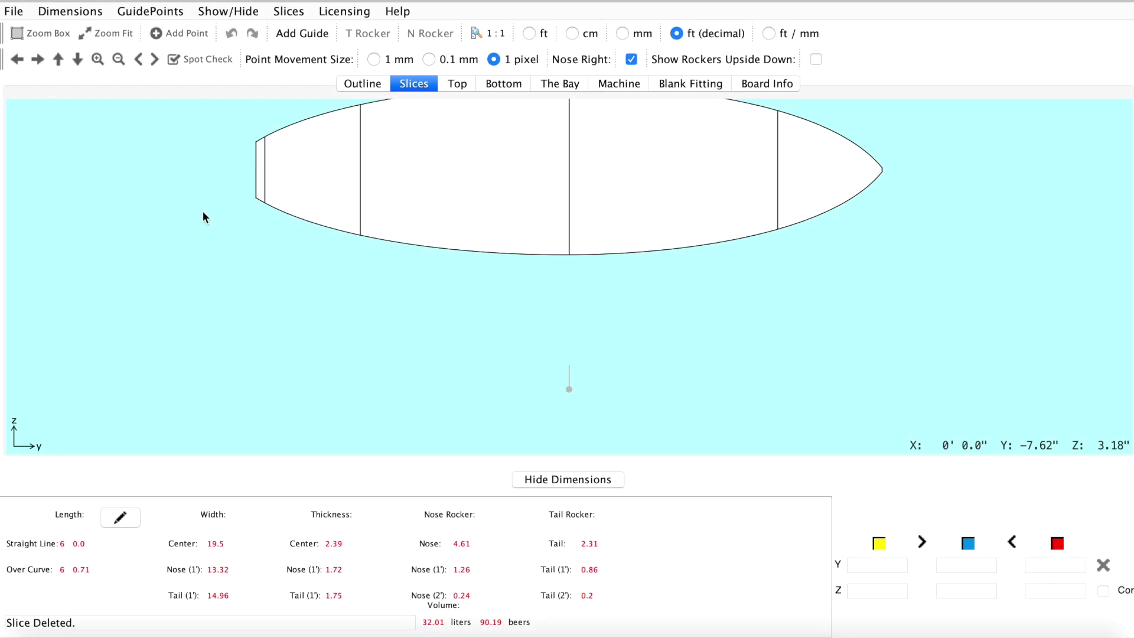
pyautogui.press('shift')
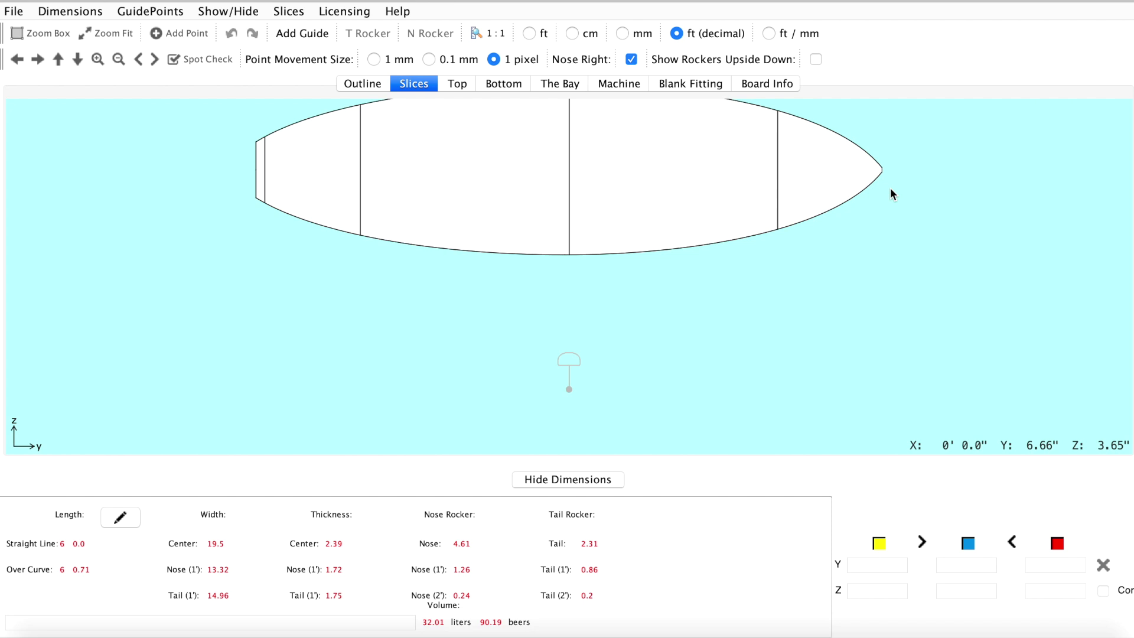
# Step: Inspect the 4' 12.0, 3' 0.0, 1' 0.0 and 0' 1.0 slices, then lower the nose slice's rail
pyautogui.click(778, 180)
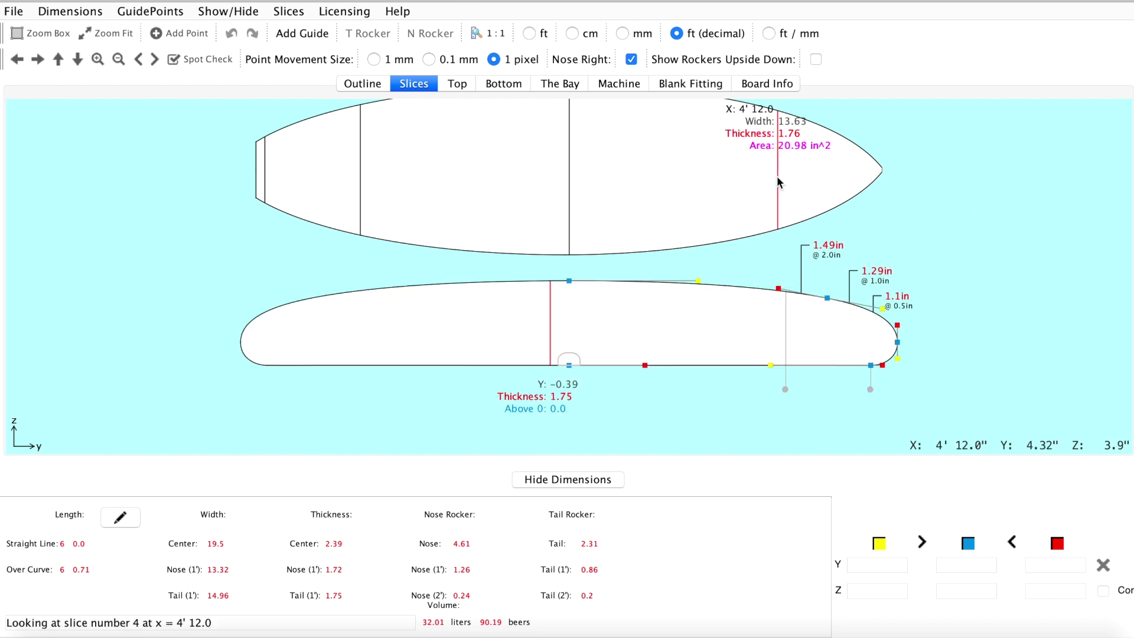
pyautogui.click(569, 185)
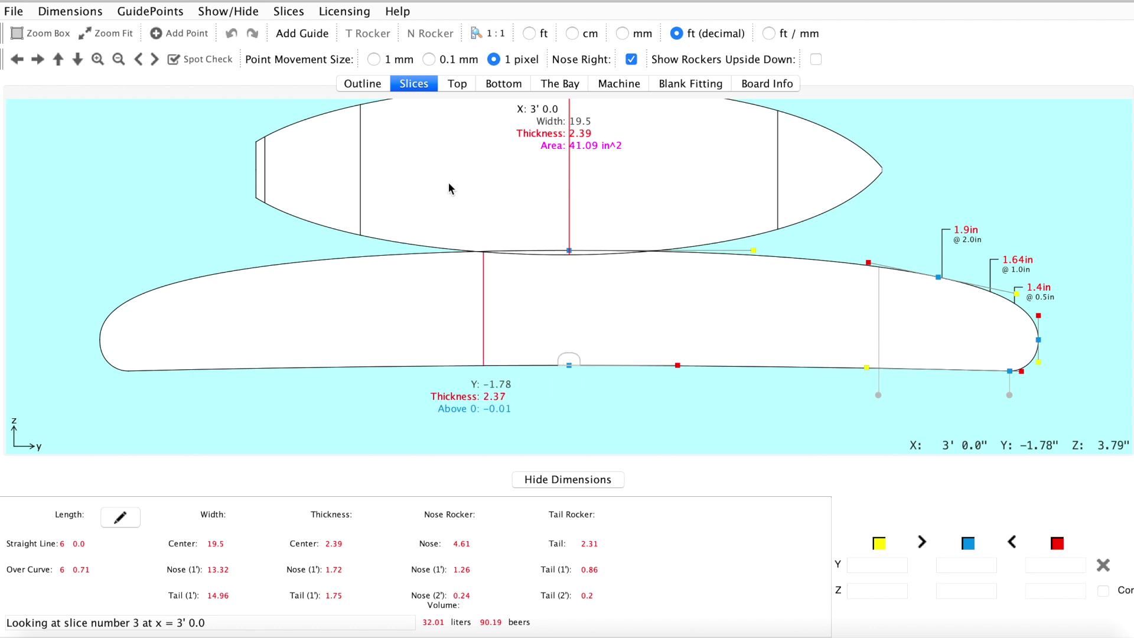
pyautogui.click(361, 188)
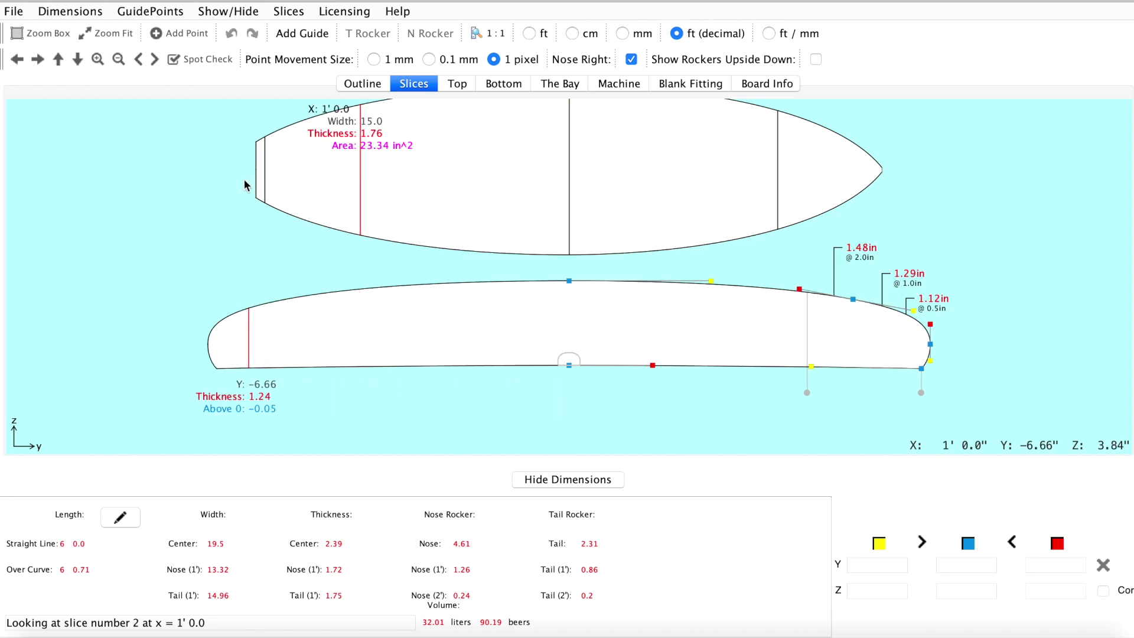
pyautogui.click(266, 184)
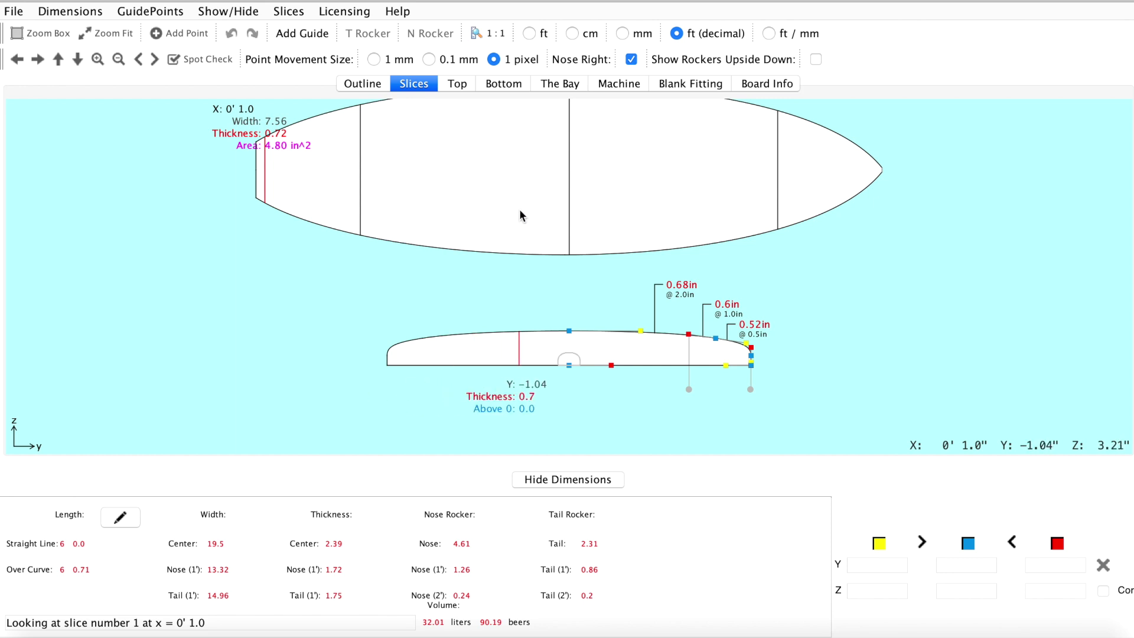
pyautogui.click(777, 177)
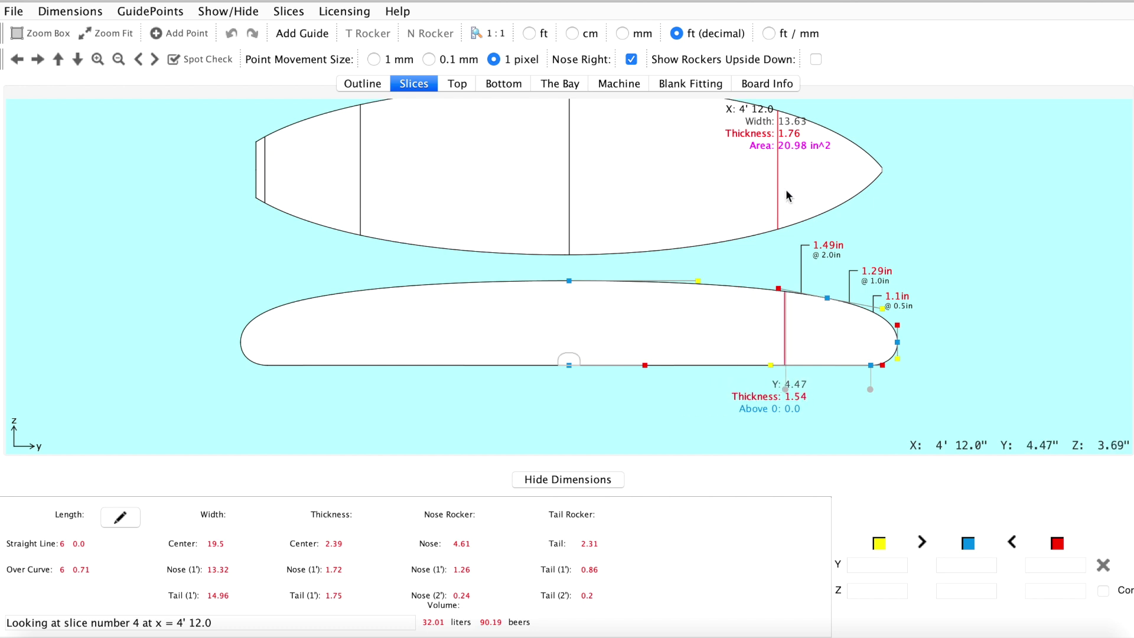
pyautogui.moveTo(816, 333); pyautogui.dragTo(818, 334)
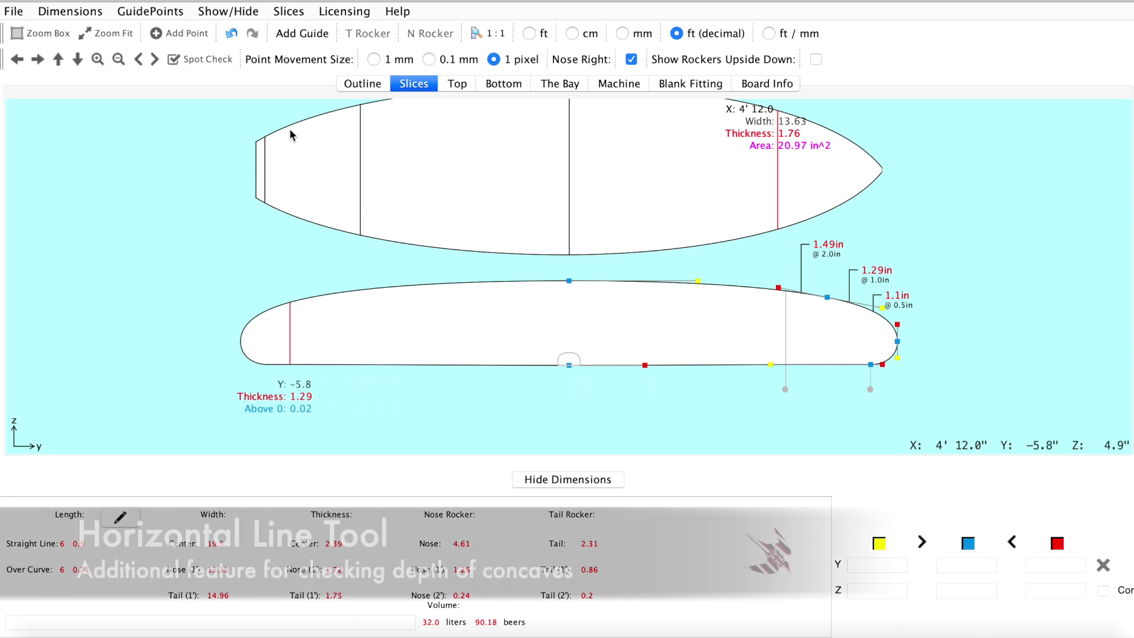
# Step: Show the horizontal reference line and move it down to the board bottom
pyautogui.click(228, 11)
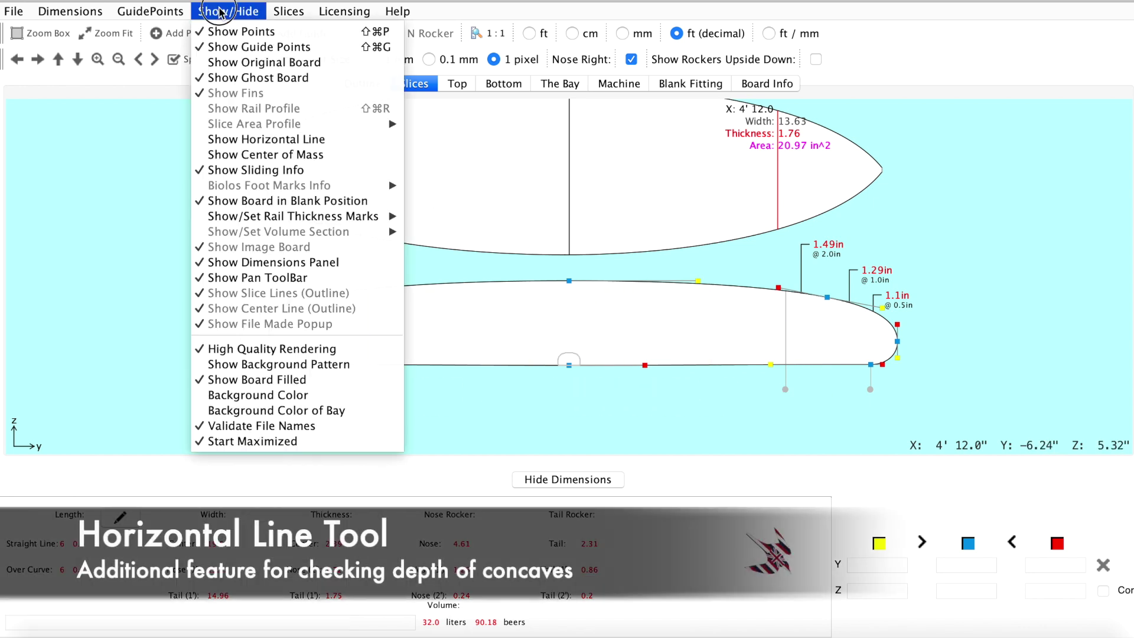
pyautogui.click(260, 140)
pyautogui.moveTo(531, 341); pyautogui.dragTo(529, 370)
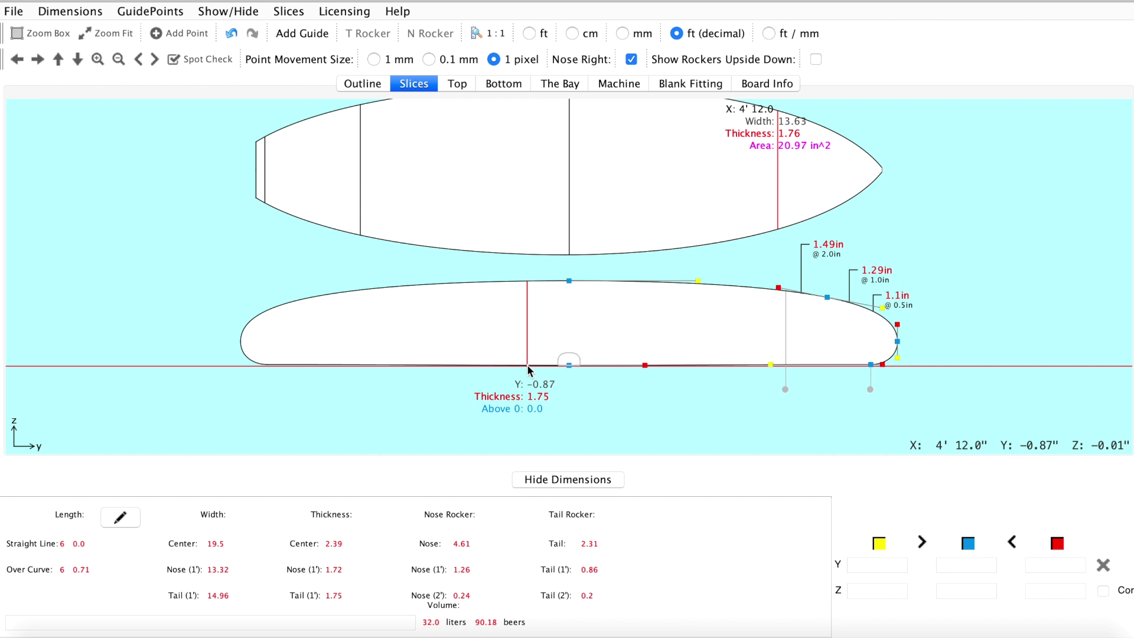
# Step: Adjust the 3' 0.0 slice's rail and bottom curve near the rail, bringing volume to 32.37 liters
pyautogui.click(570, 210)
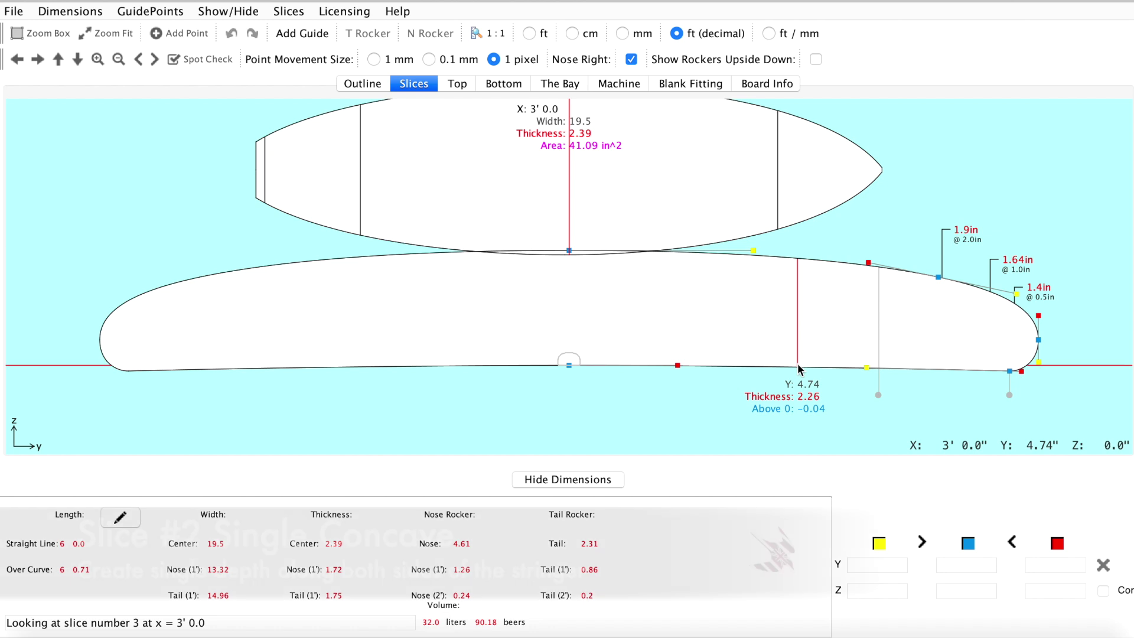
pyautogui.moveTo(919, 332); pyautogui.dragTo(920, 331)
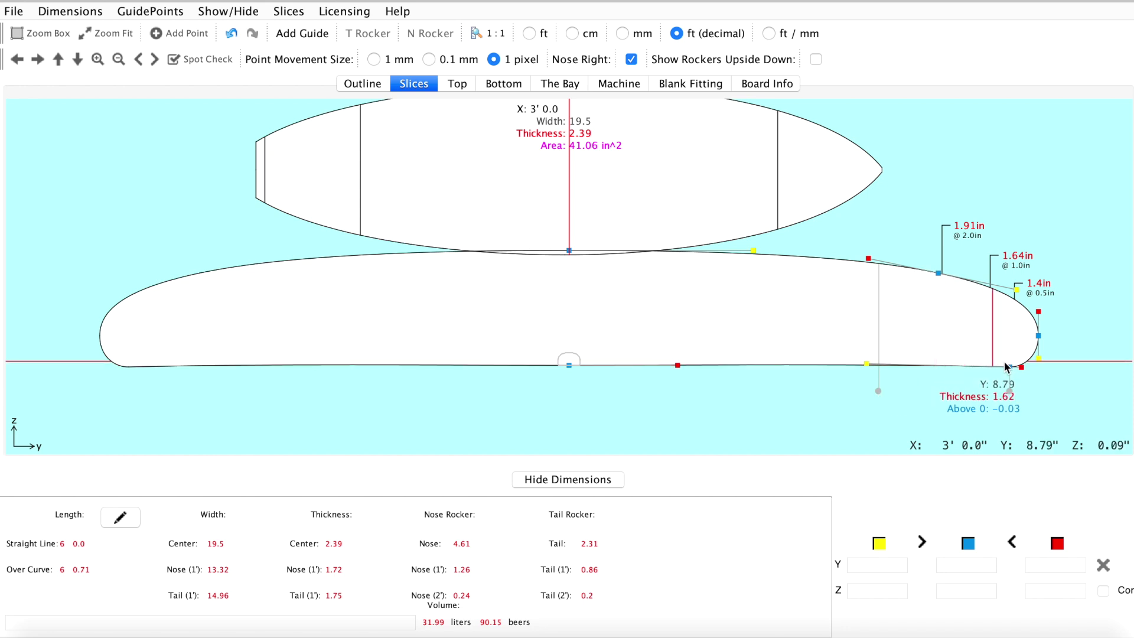
pyautogui.moveTo(1010, 367); pyautogui.dragTo(1010, 374)
pyautogui.moveTo(865, 372); pyautogui.dragTo(866, 374)
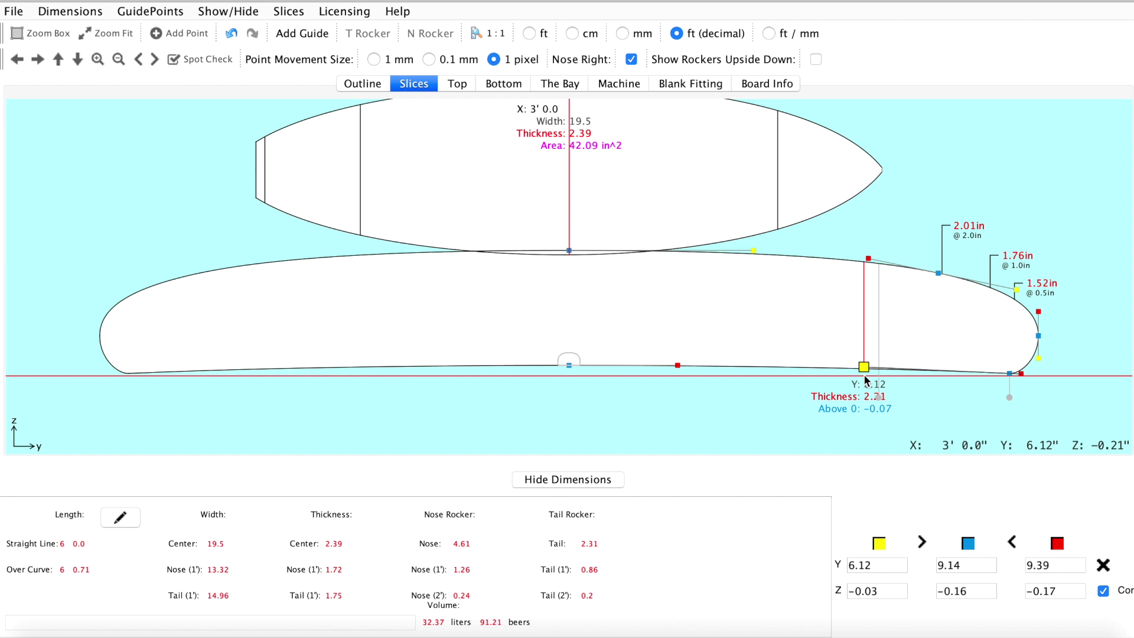
pyautogui.click(361, 181)
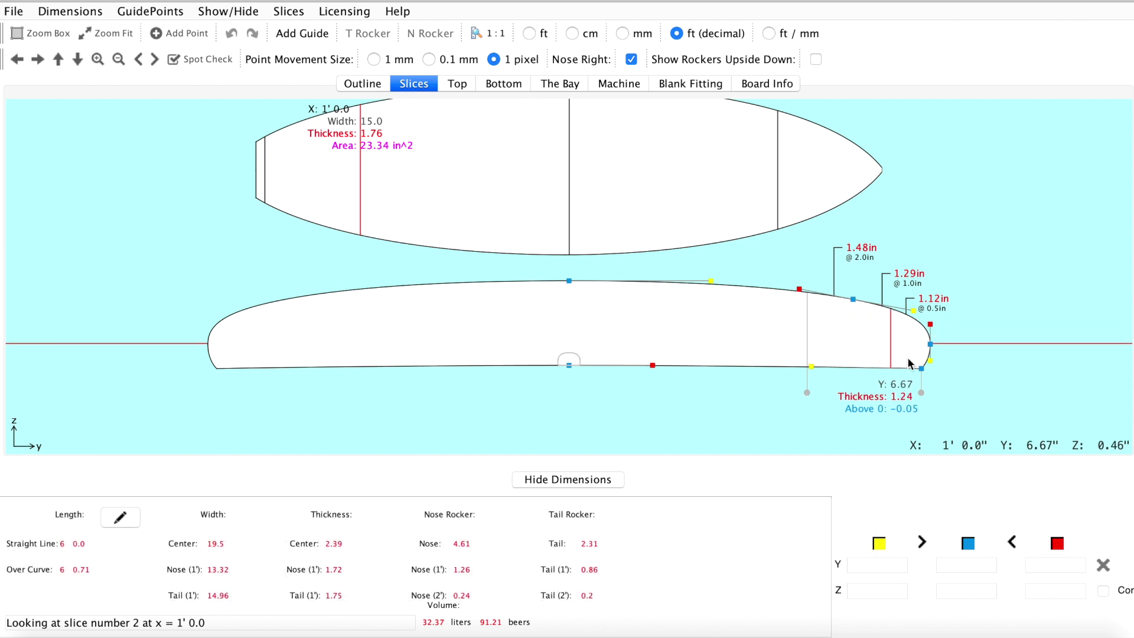
# Step: Drop the 1' 0.0 slice's bottom rail edge and lift two bottom areas into a double concave
pyautogui.moveTo(921, 370); pyautogui.dragTo(921, 375)
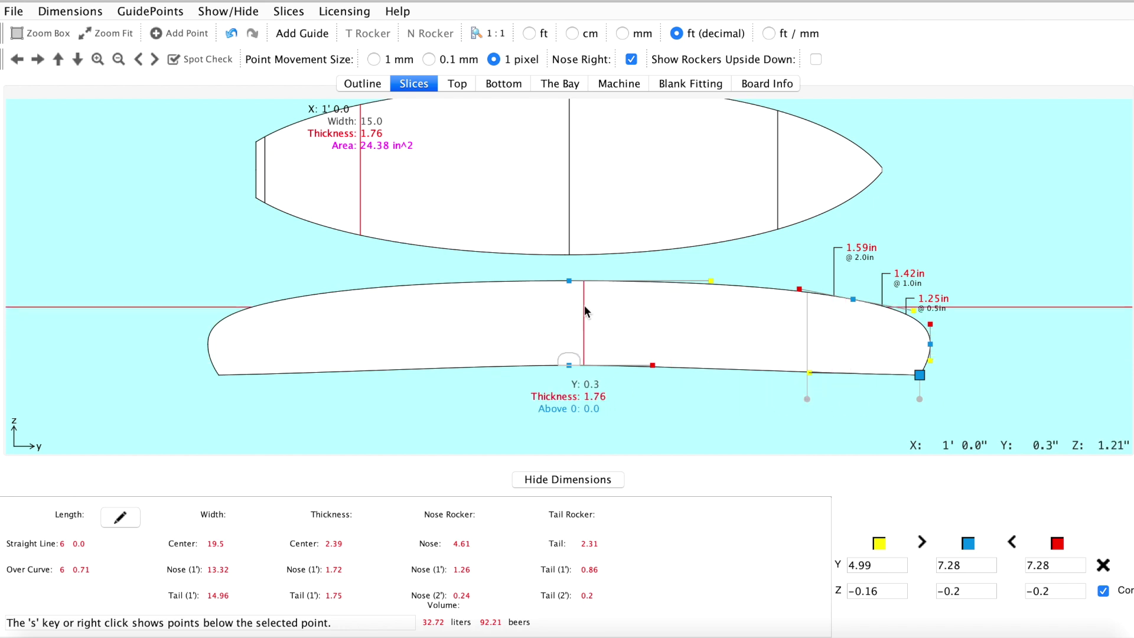
pyautogui.moveTo(652, 365); pyautogui.dragTo(693, 362)
pyautogui.moveTo(809, 372); pyautogui.dragTo(814, 359)
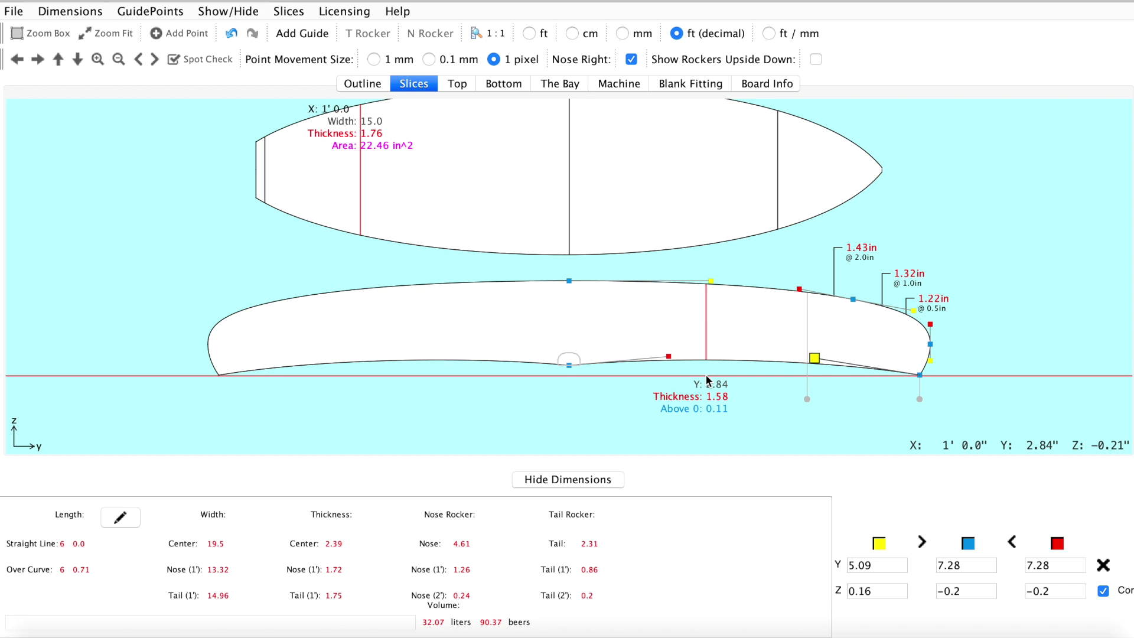
# Step: Show the tail slice at 0' 1.0
pyautogui.click(265, 172)
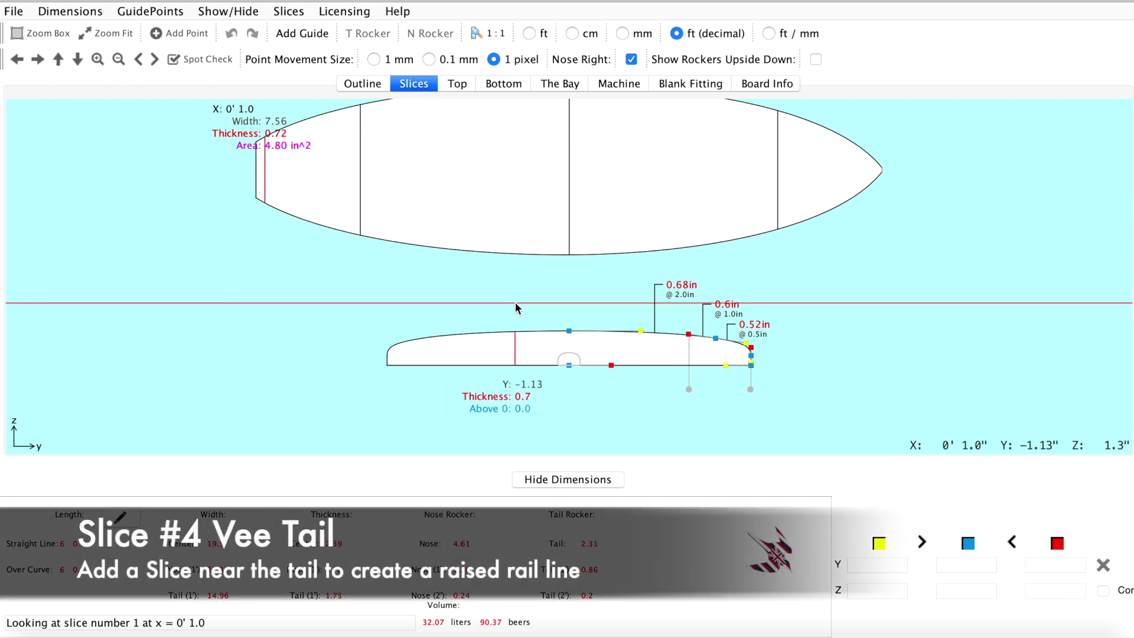
# Step: Raise the tail slice's rail line and shape a vee into its bottom near the stringer
pyautogui.moveTo(725, 356); pyautogui.dragTo(725, 361)
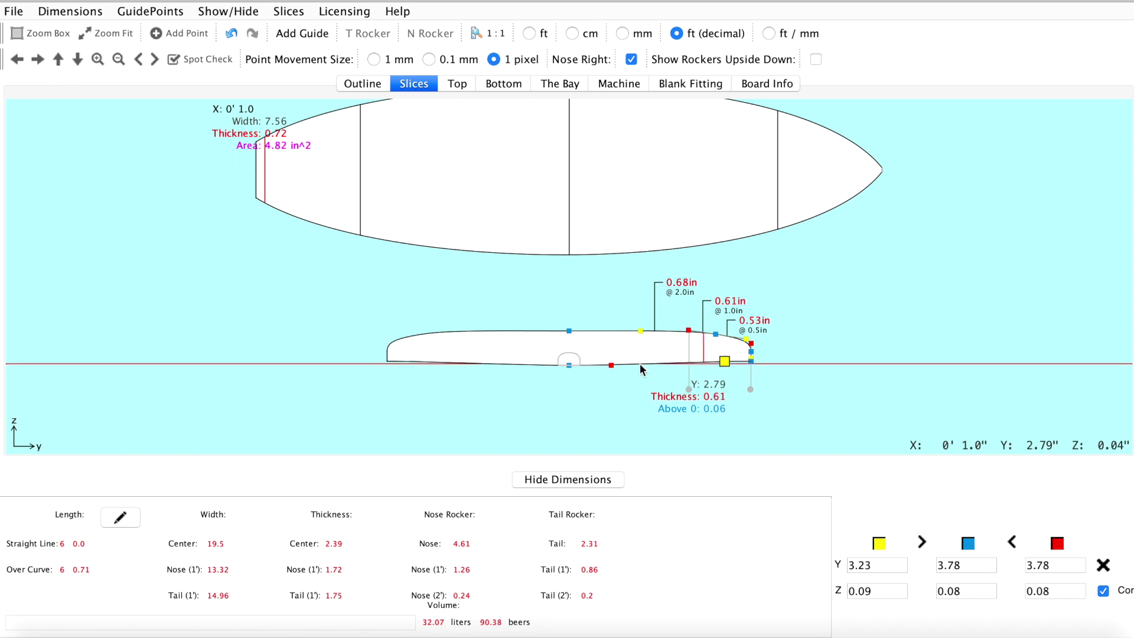
pyautogui.moveTo(611, 367); pyautogui.dragTo(613, 366)
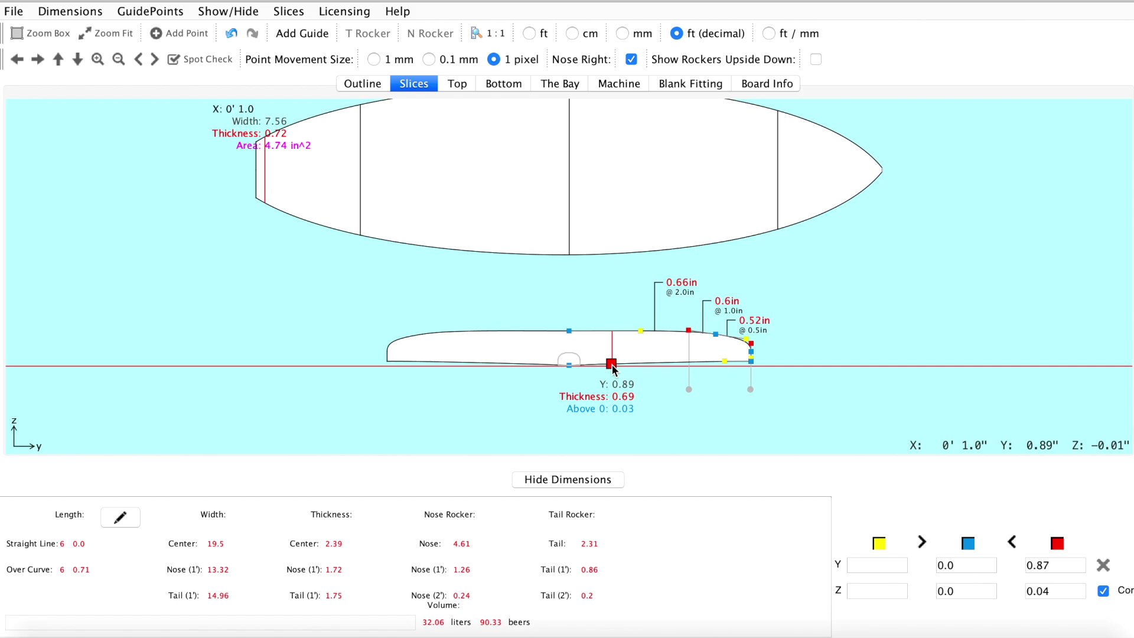
pyautogui.click(569, 203)
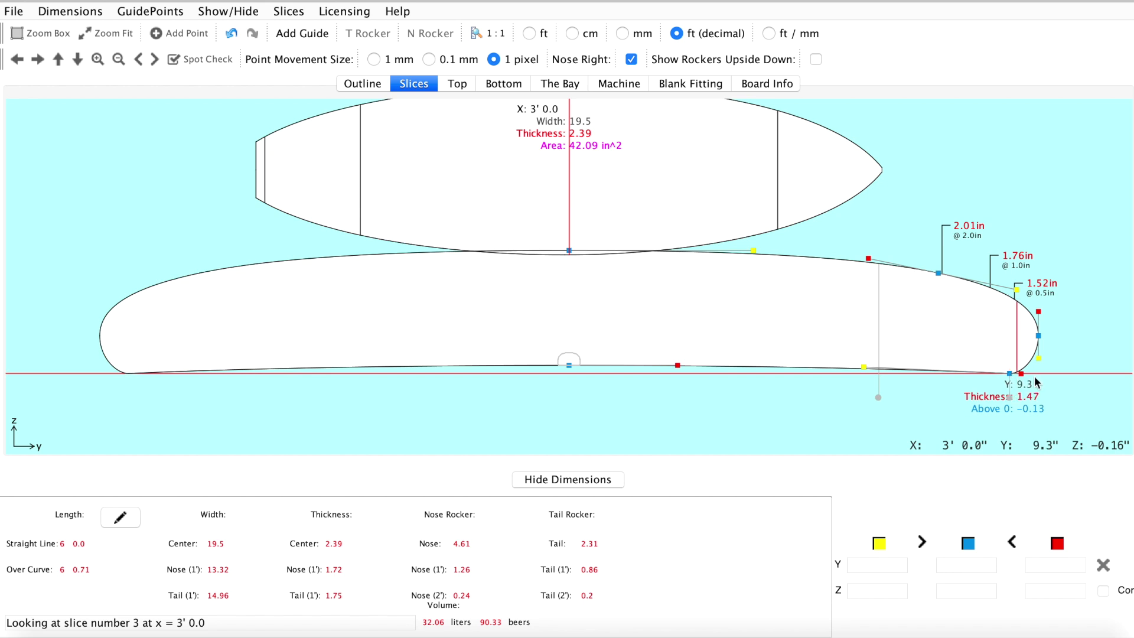
# Step: Reshape the 3' 0.0 slice rail to thicknesses of 1.96, 1.76 and 1.6 in
pyautogui.moveTo(1038, 336); pyautogui.dragTo(1035, 331)
pyautogui.moveTo(1014, 373); pyautogui.dragTo(1016, 371)
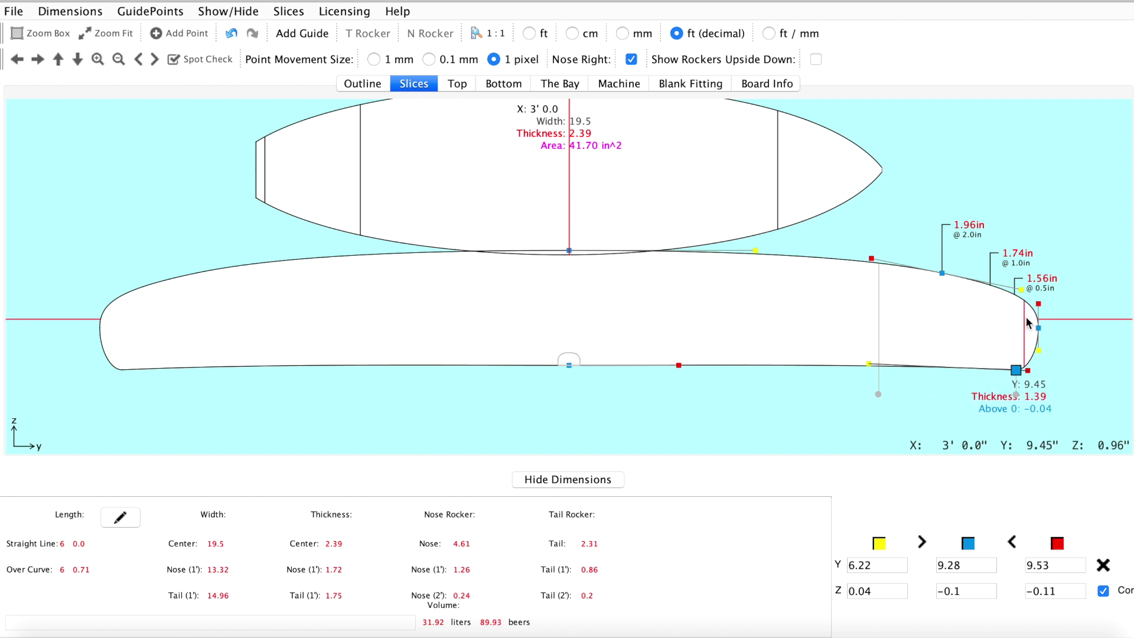
pyautogui.moveTo(1037, 303); pyautogui.dragTo(1034, 305)
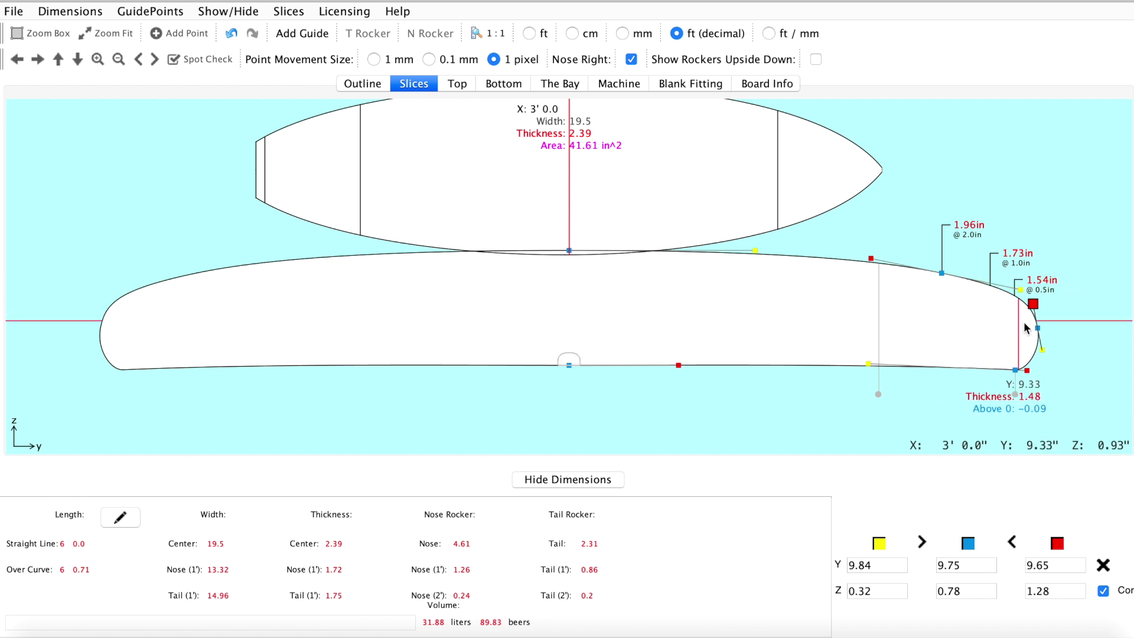
pyautogui.moveTo(942, 273); pyautogui.dragTo(957, 278)
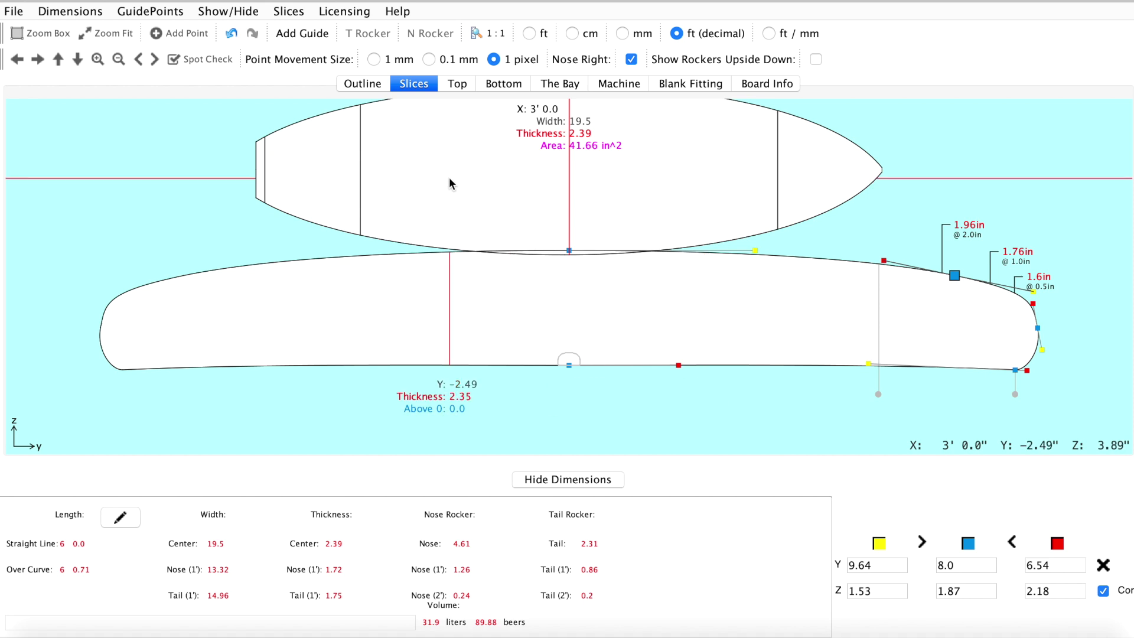
# Step: Browse the Outline, Profile and Slice import options without importing, then preview cross-sections along the board
pyautogui.click(14, 12)
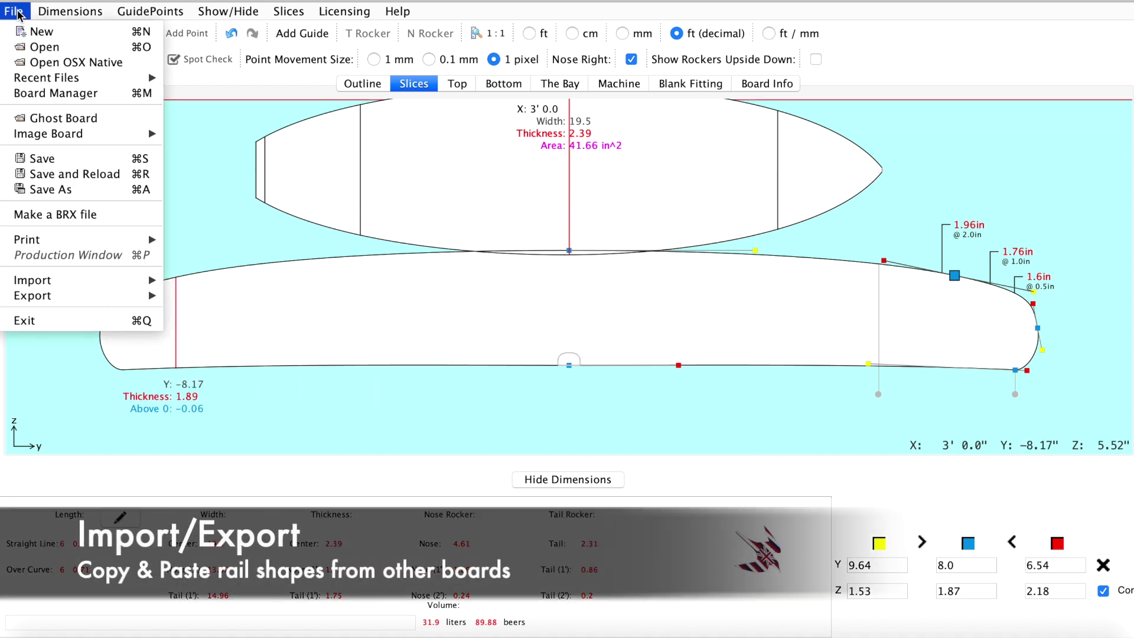
pyautogui.moveTo(80, 281)
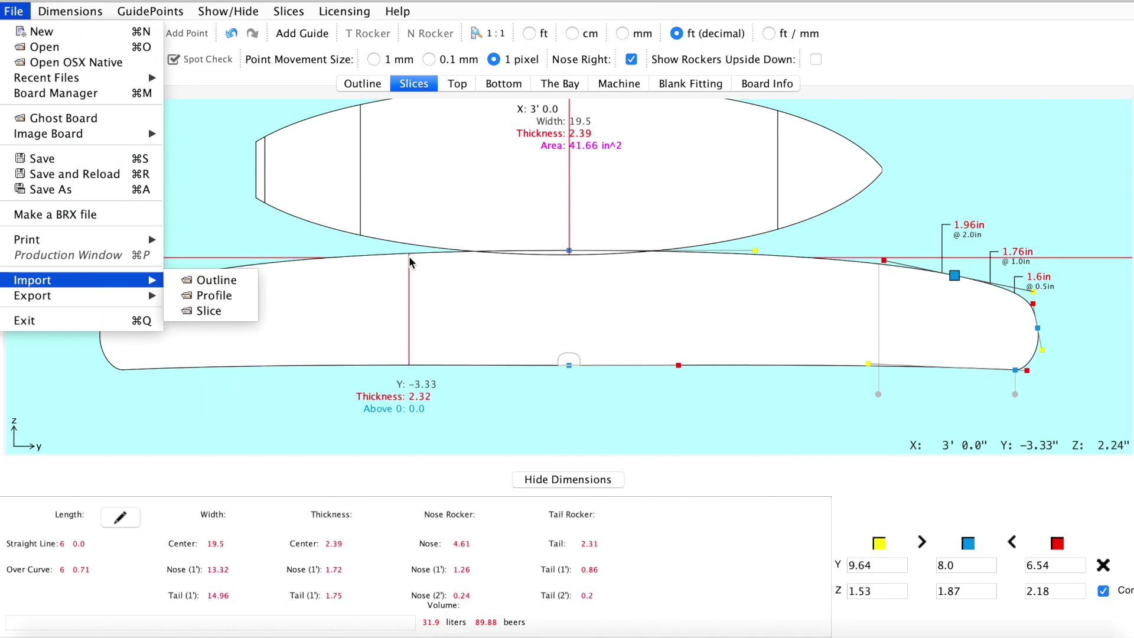
pyautogui.click(301, 405)
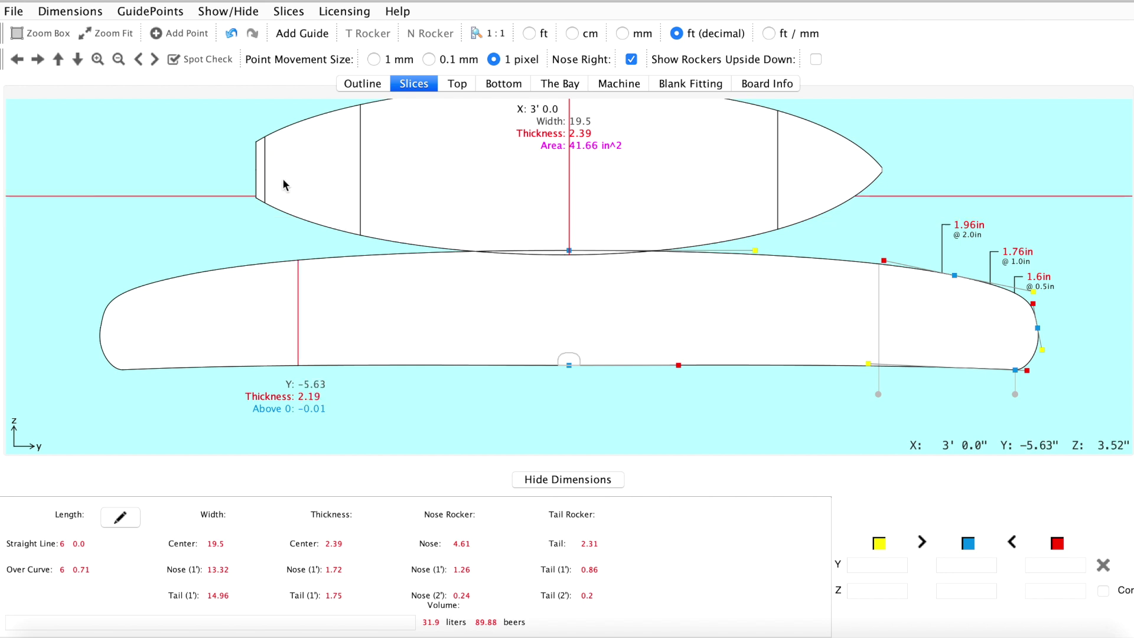
pyautogui.moveTo(230, 194); pyautogui.dragTo(526, 182)
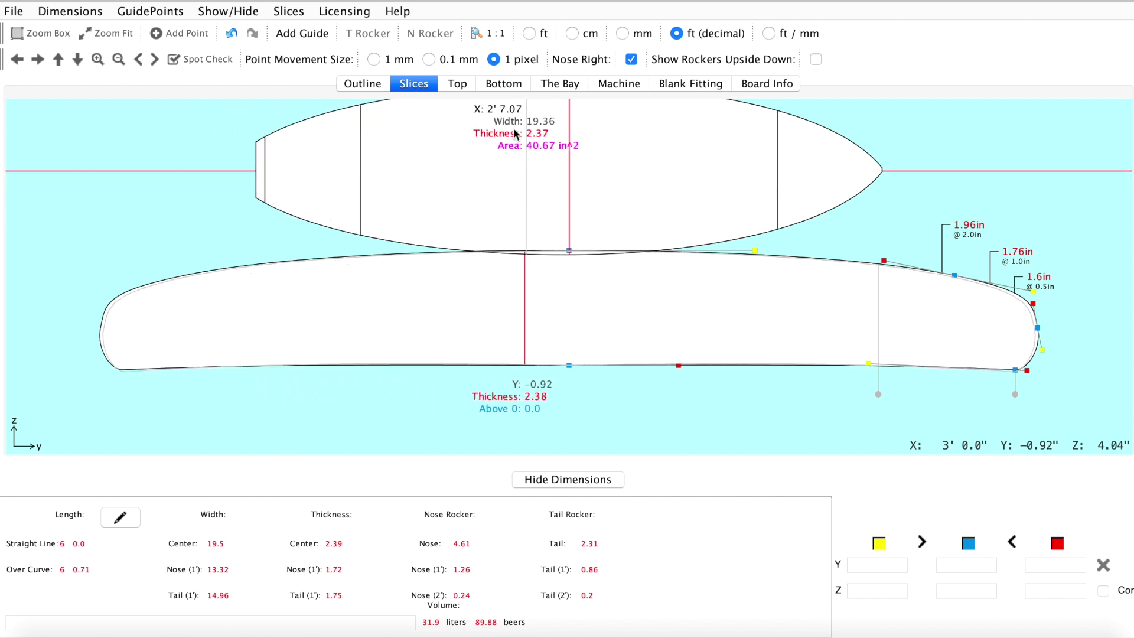
# Step: Inspect the rails in The Bay from the tail at distance 48, then return to Slices
pyautogui.click(560, 83)
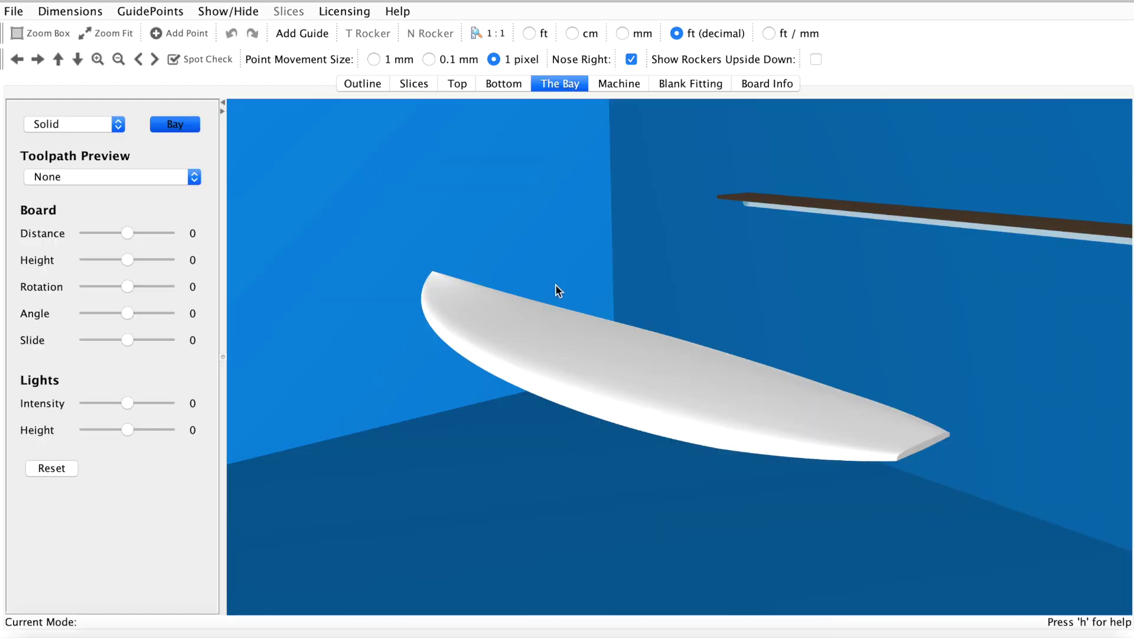
pyautogui.moveTo(759, 438); pyautogui.dragTo(597, 326)
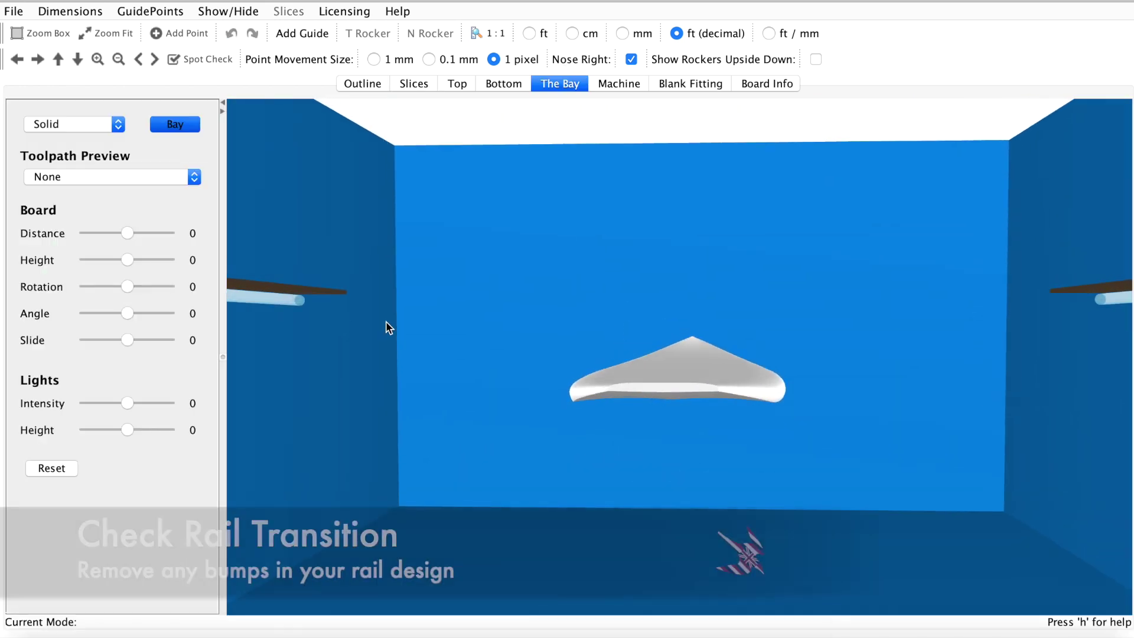
pyautogui.moveTo(128, 232); pyautogui.dragTo(153, 233)
pyautogui.moveTo(576, 330); pyautogui.dragTo(578, 331)
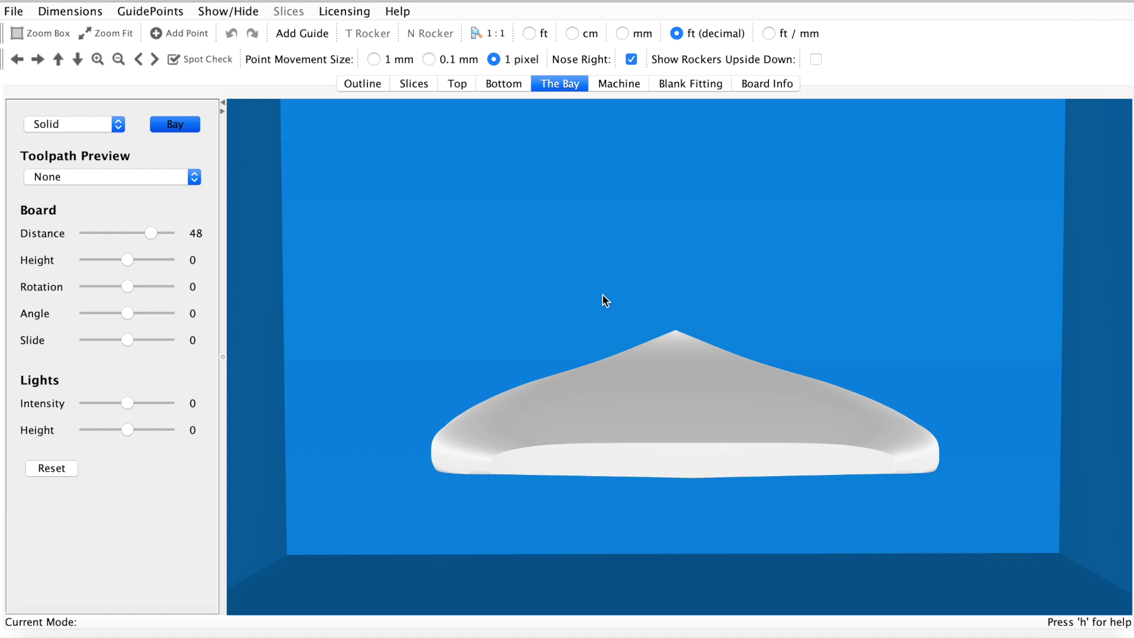
pyautogui.click(413, 81)
pyautogui.click(14, 12)
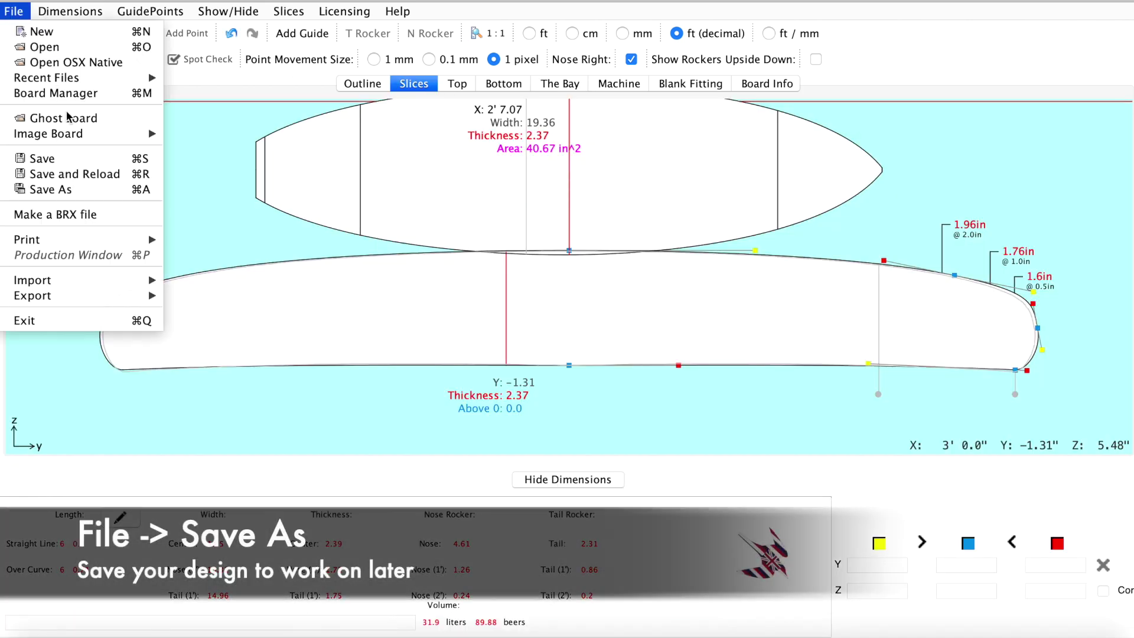
# Step: Save the 31.9-liter board to the Desktop as 'new board.brd', then show the Top rocker profile
pyautogui.click(87, 190)
pyautogui.write('ne')
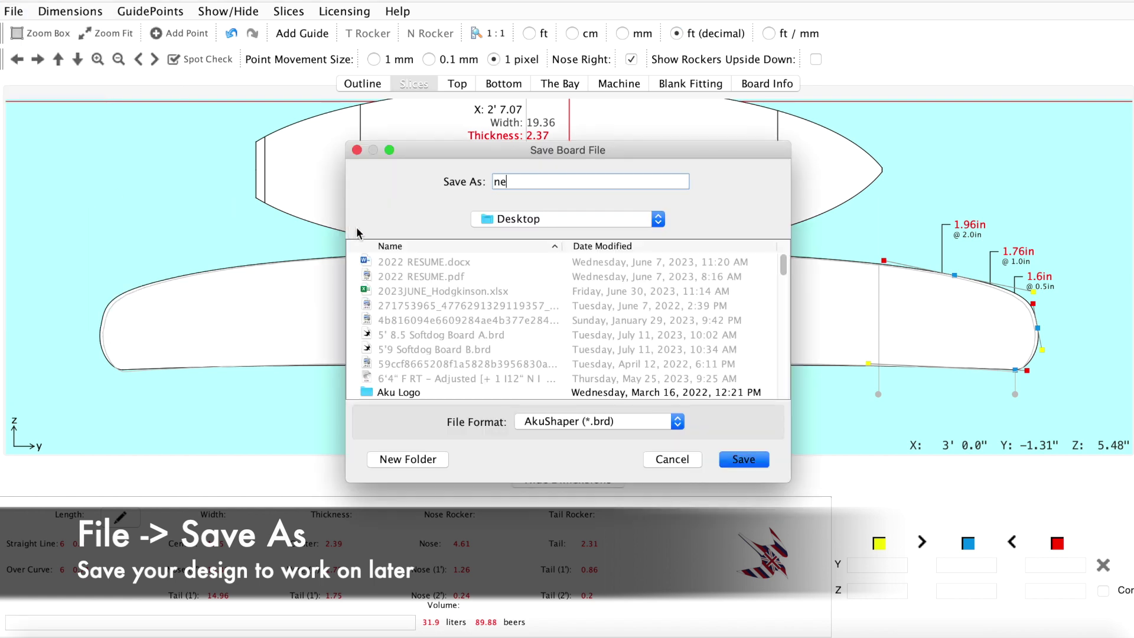
pyautogui.write('w board')
pyautogui.click(754, 464)
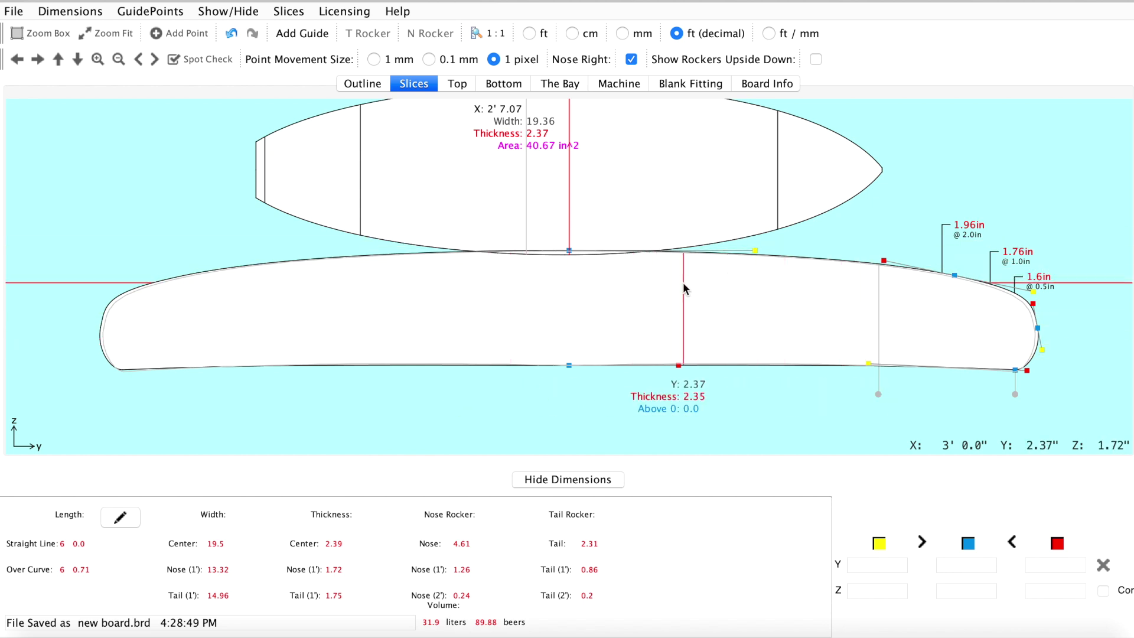
pyautogui.click(457, 84)
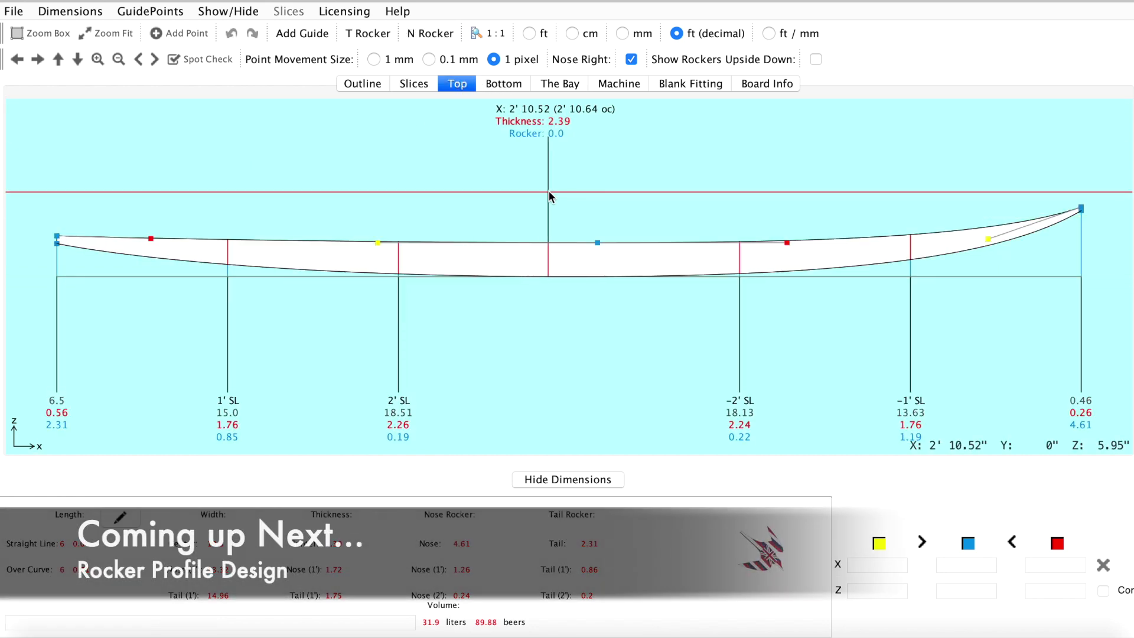